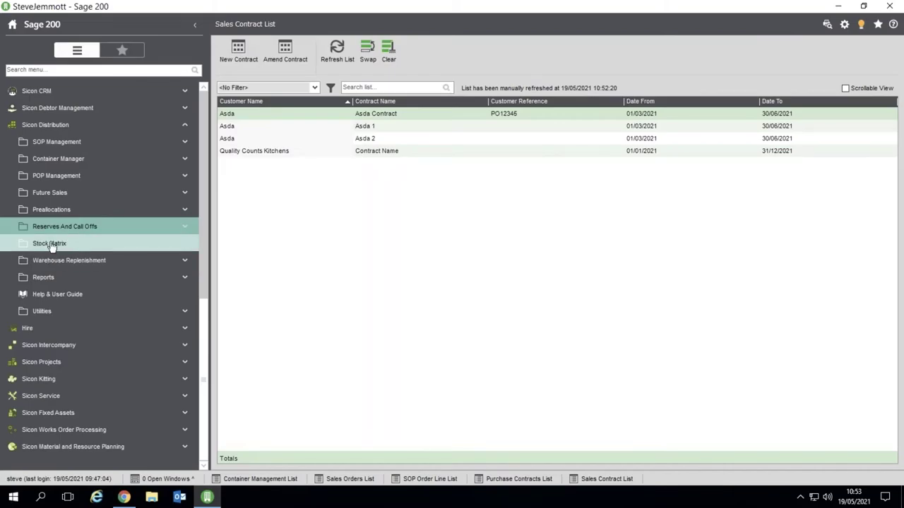
- Expand the Warehouse Replenishment section under Sicon Distribution in the left menu
click(60, 261)
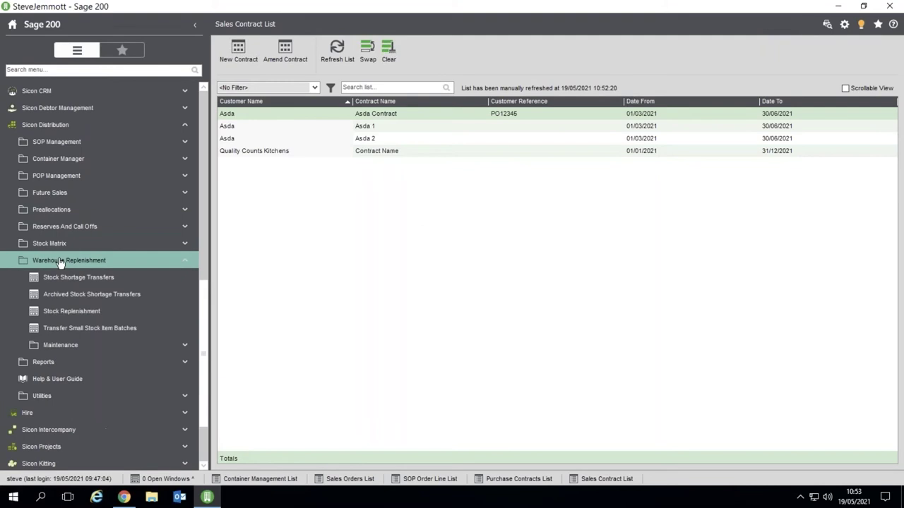
- Open Stock Replenishment from WAREHOUSE to FACTORY and select W313's Transfer Qty cell
click(71, 311)
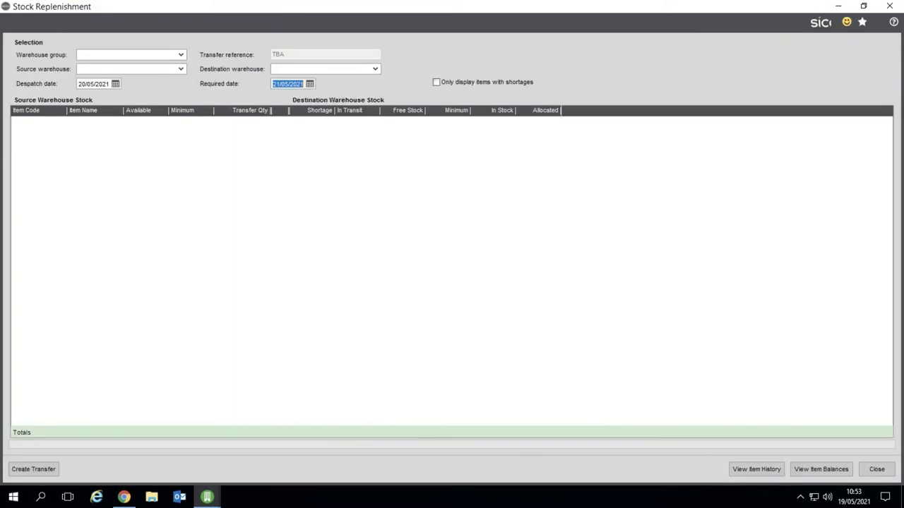
click(180, 69)
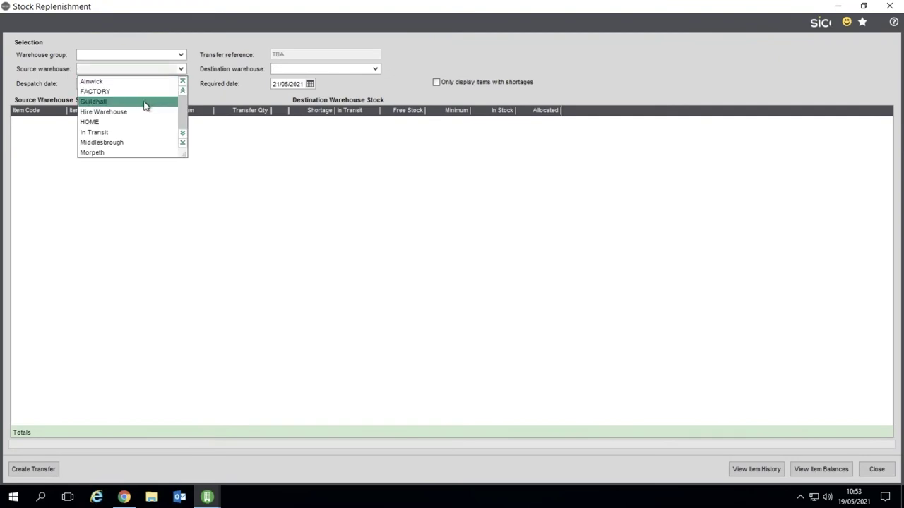
click(168, 147)
click(375, 69)
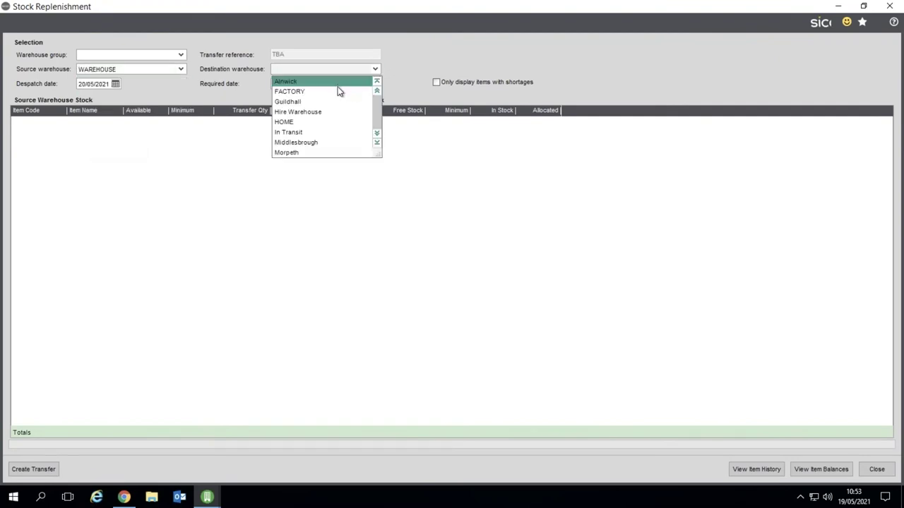
click(337, 91)
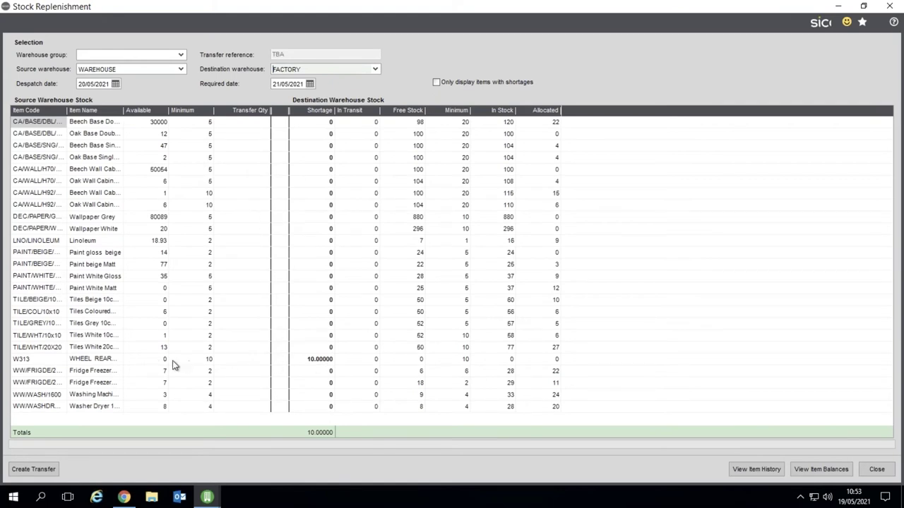
click(242, 359)
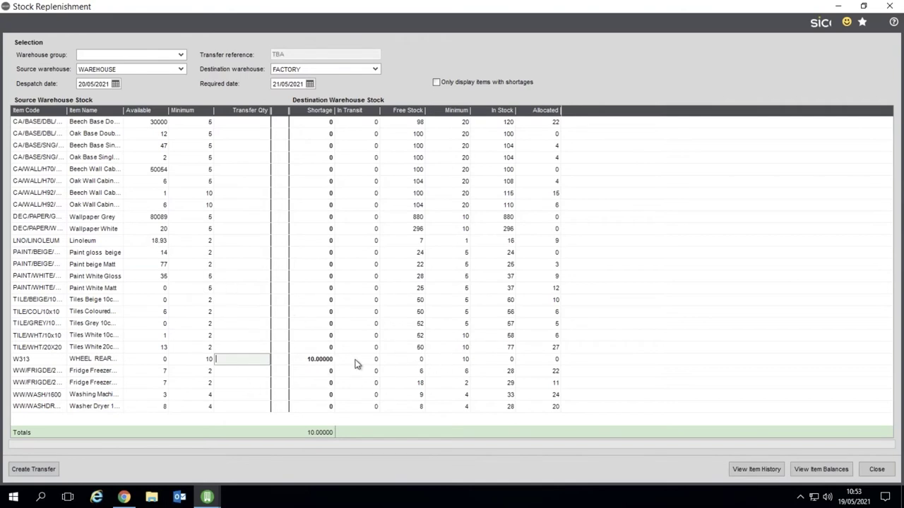
- Close Stock Replenishment and view the Move stock transfer under Stock Shortage Transfers
click(882, 471)
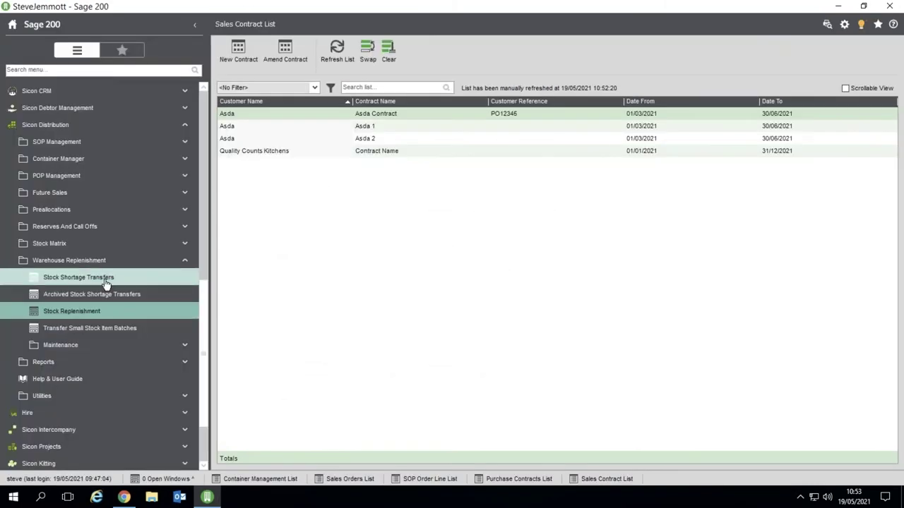
click(78, 277)
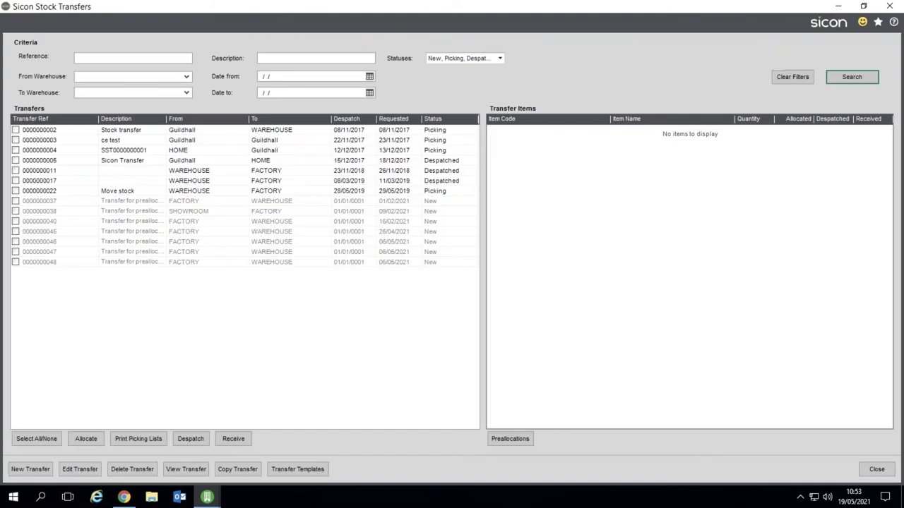
click(136, 191)
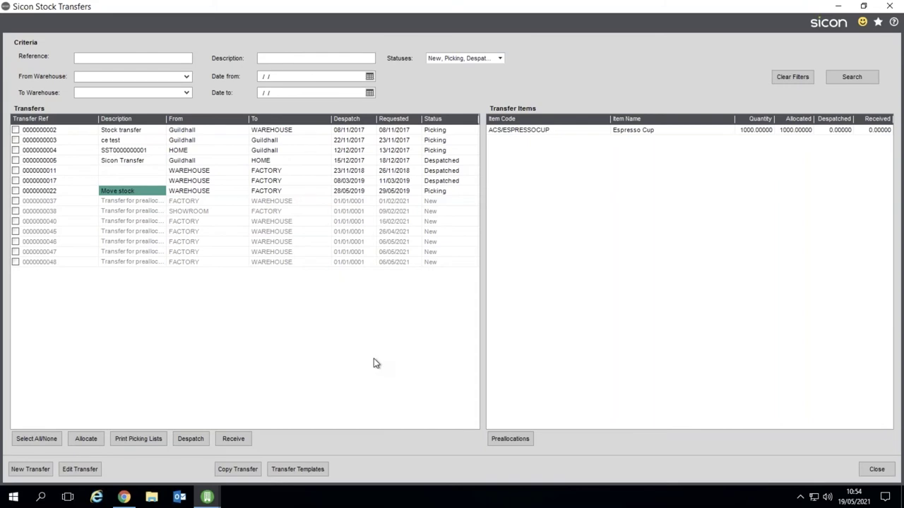
- Close Stock Transfers and open Stock Matrix Settings from the Stock Matrix menu
click(876, 468)
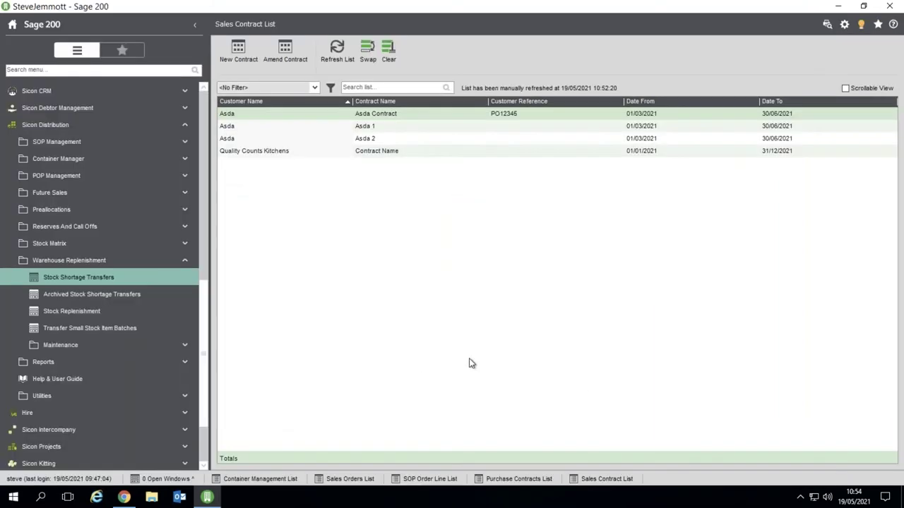
click(73, 263)
click(72, 246)
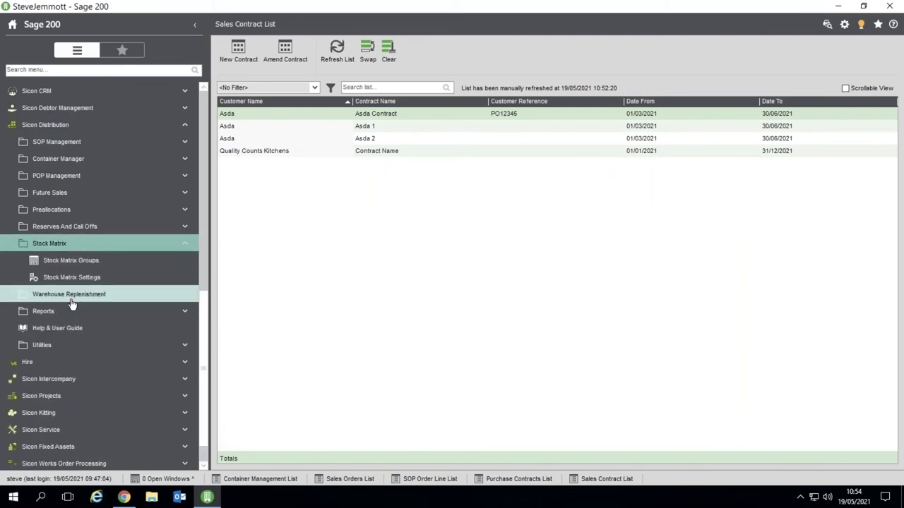
click(72, 280)
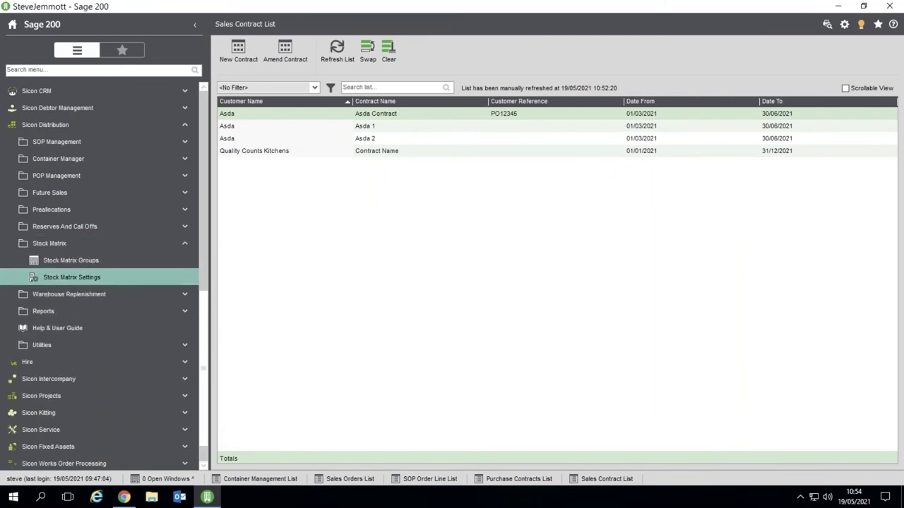
- Review the Size, Colour, Collar Size and Sleeve attribute options, then close the settings
click(432, 153)
click(436, 164)
click(438, 175)
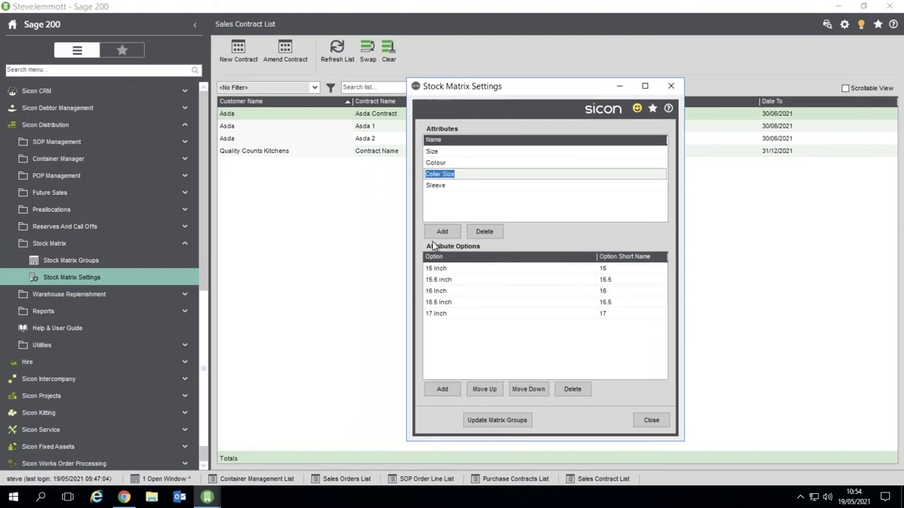
click(435, 185)
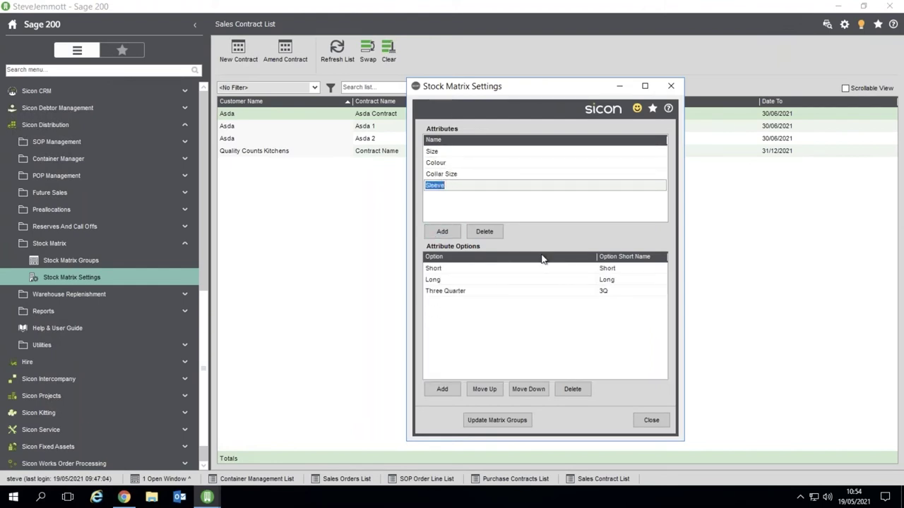
click(648, 420)
- Review the generated stock items for the Formal Dress Shirts matrix group, then close it
click(94, 260)
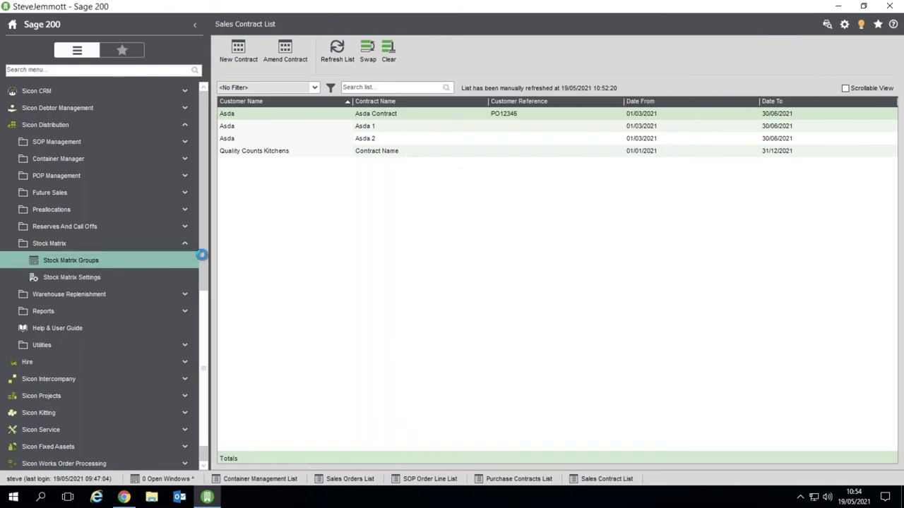
click(361, 101)
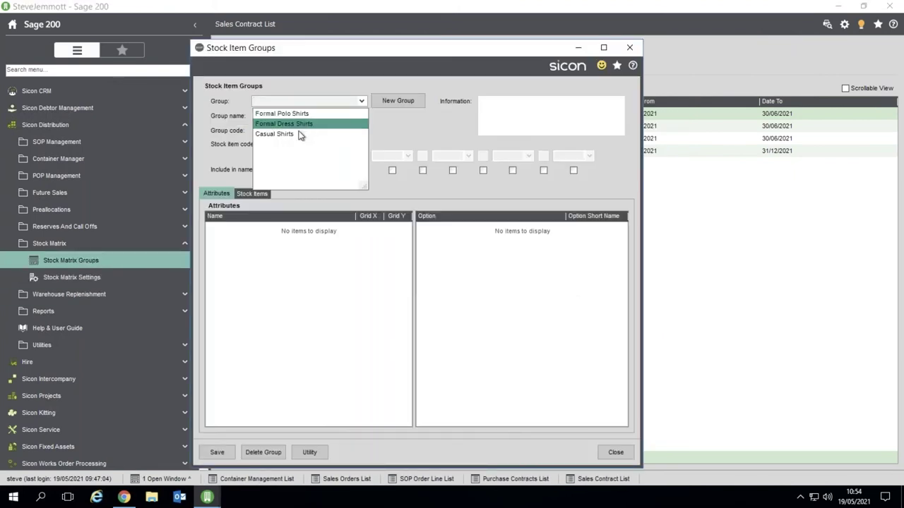
click(296, 123)
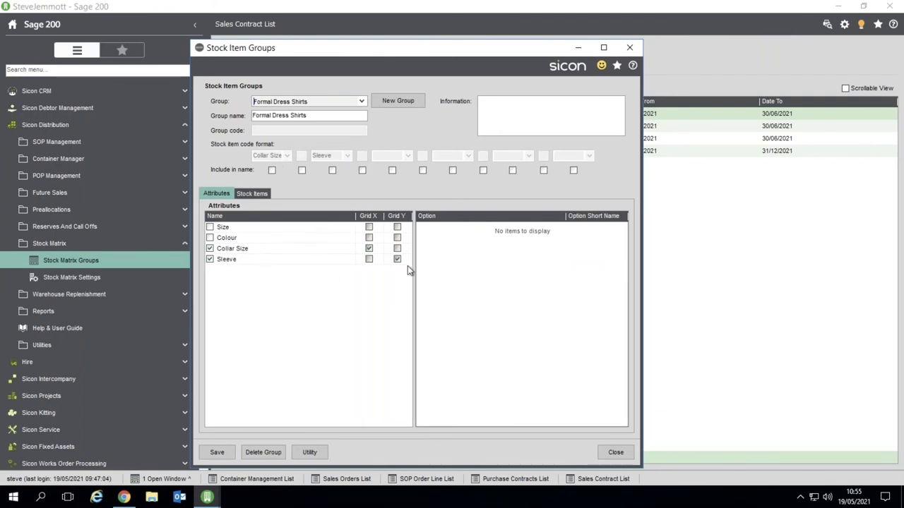
click(258, 194)
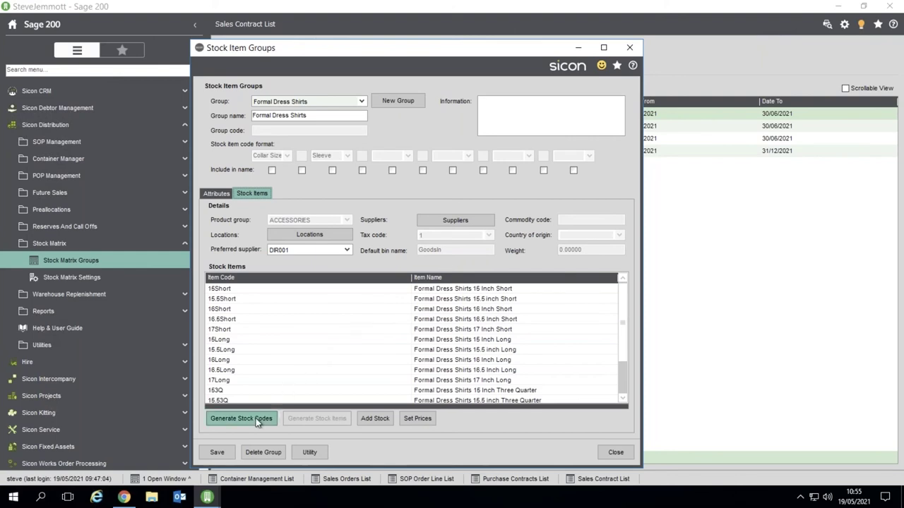
click(616, 452)
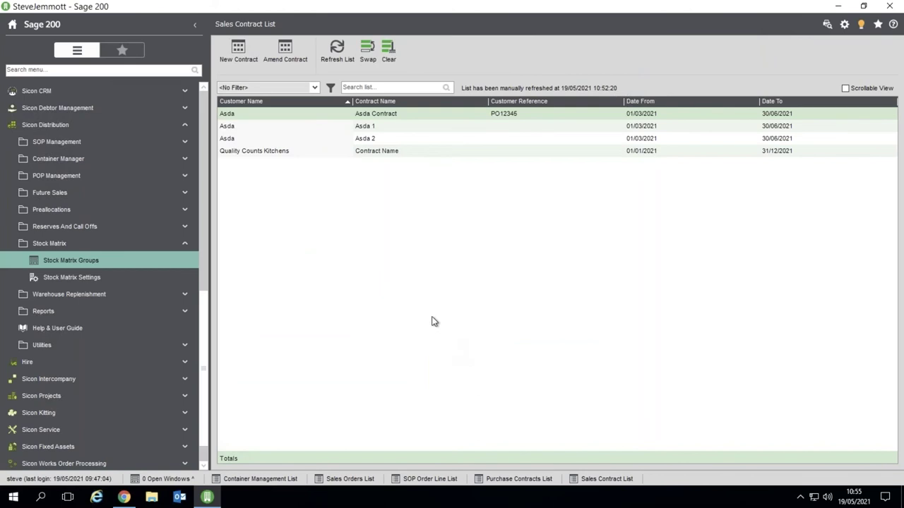
- Create a new full sales order for Kingstanding Kitchens and dismiss the customer pop-ups
click(203, 148)
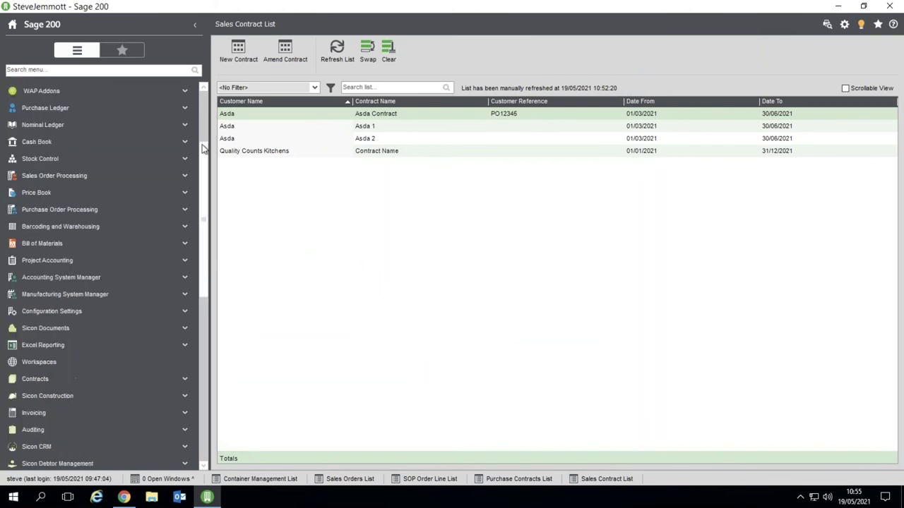
click(78, 176)
click(71, 227)
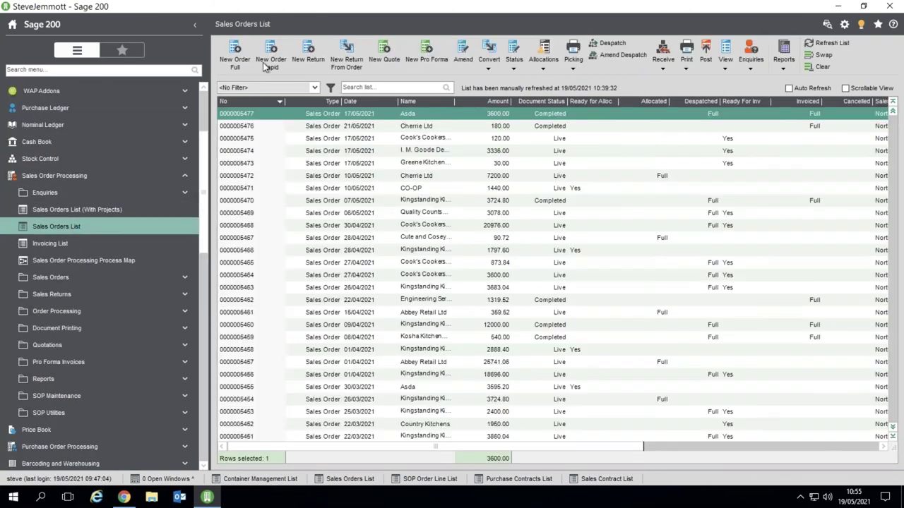
click(235, 54)
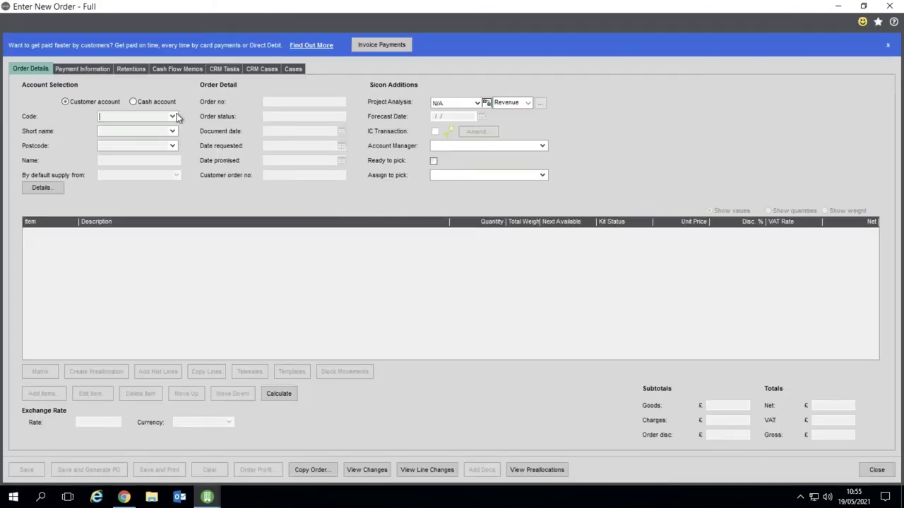
click(173, 115)
click(185, 201)
click(725, 443)
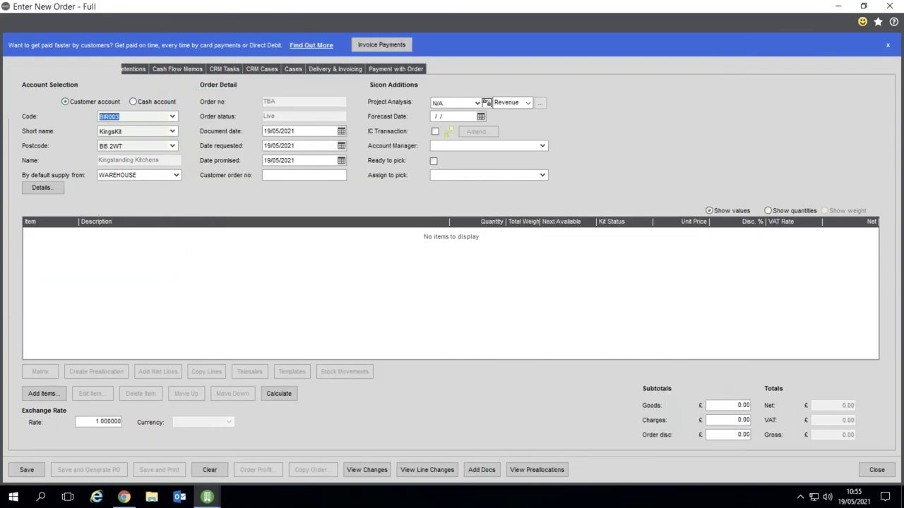
click(575, 369)
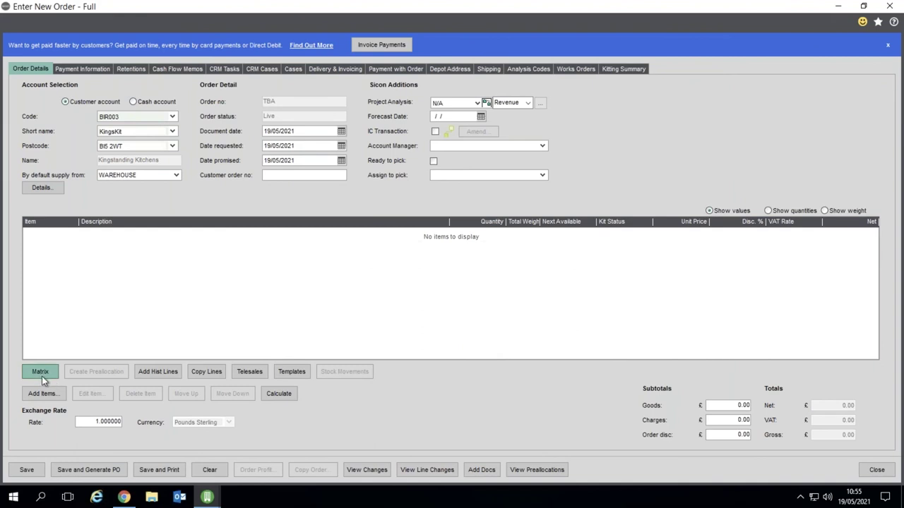
- Enter 2 × 15 Short, 1 × 15.5 Short and 5 × 16.5 Three Quarter Formal Dress Shirts into the matrix grid
click(41, 375)
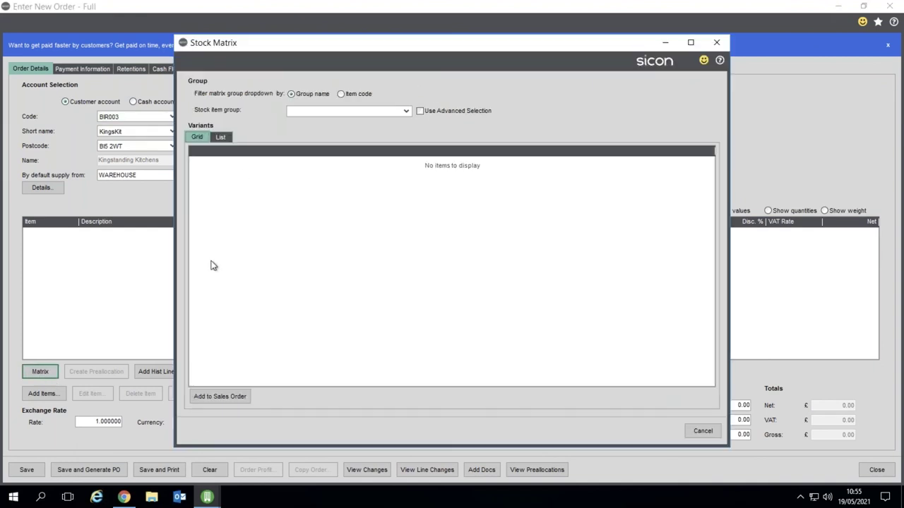
click(406, 111)
click(359, 144)
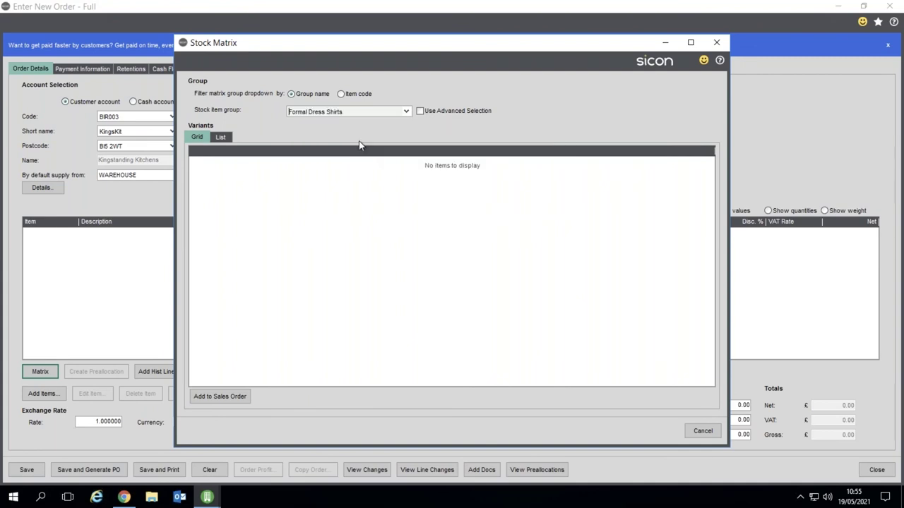
click(328, 164)
text(2)
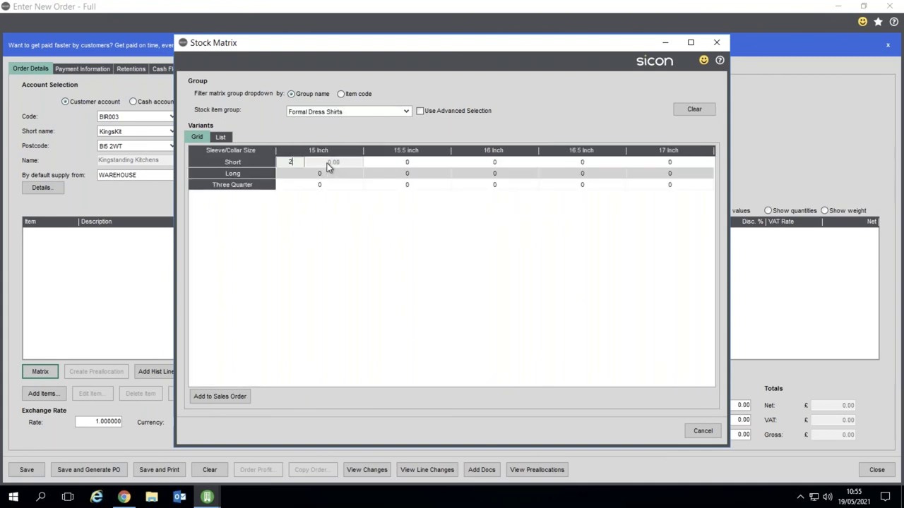
key(Tab)
text(1)
key(Tab)
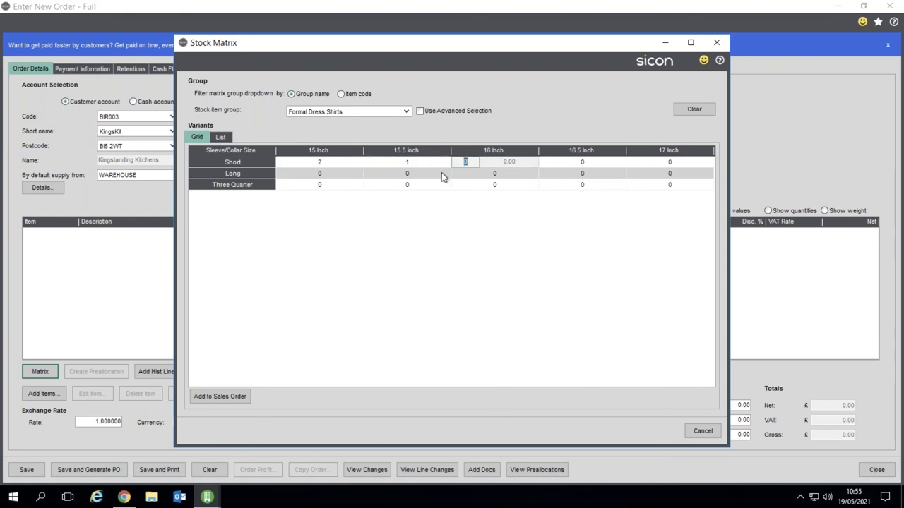
click(558, 185)
text(5)
key(Tab)
click(220, 398)
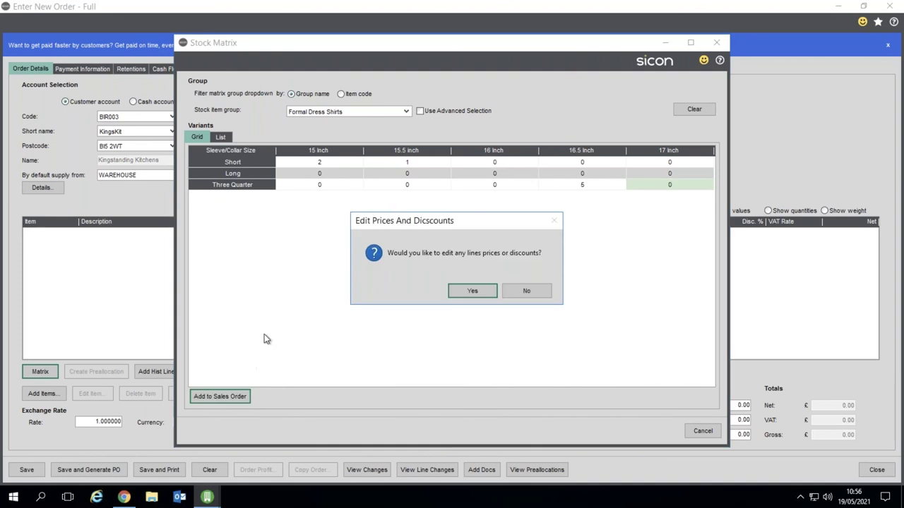
- Set unit prices 78, 98 and 56 for 15Short, 15.5Short and 16.53Q, then save to the order
click(470, 290)
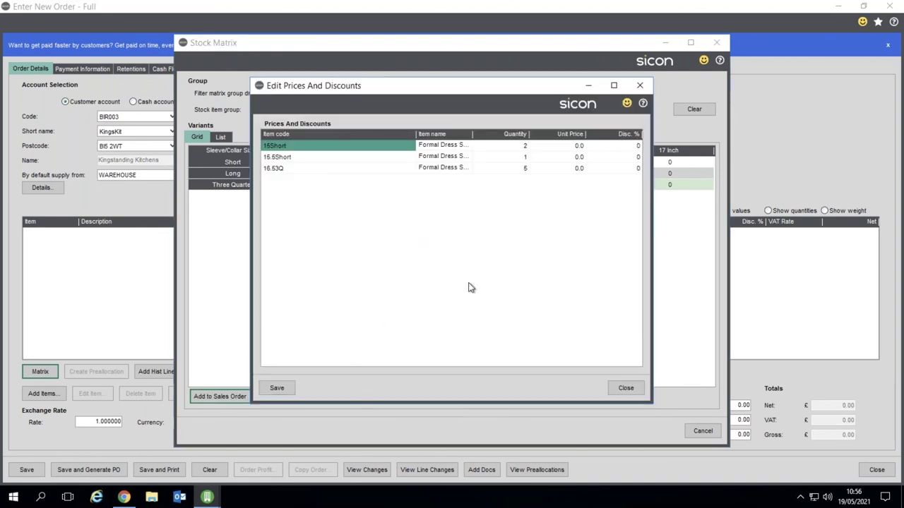
click(563, 146)
click(563, 168)
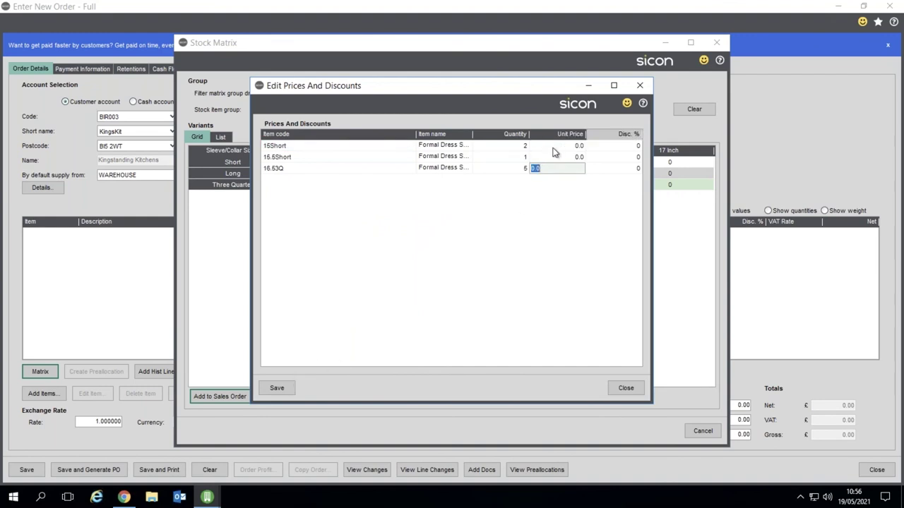
click(557, 146)
text(78)
click(555, 156)
text(98)
click(558, 168)
text(56)
key(Up)
click(279, 388)
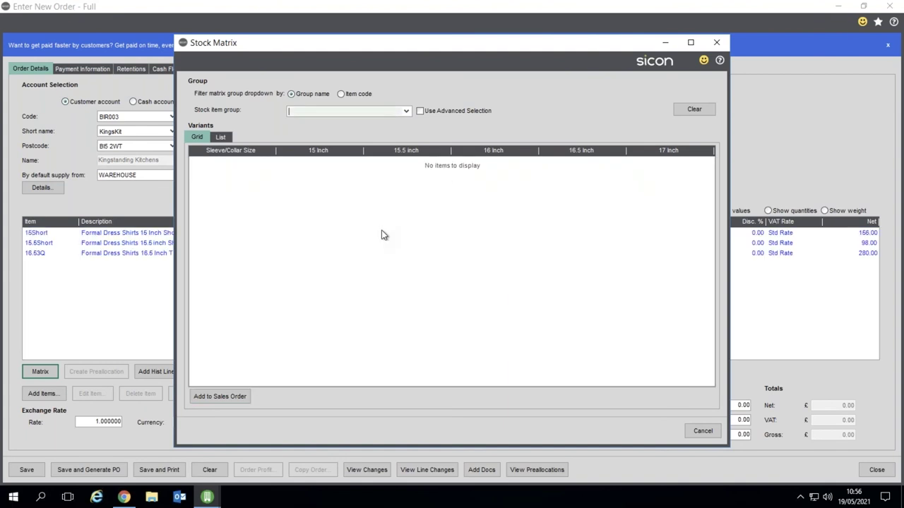
click(701, 431)
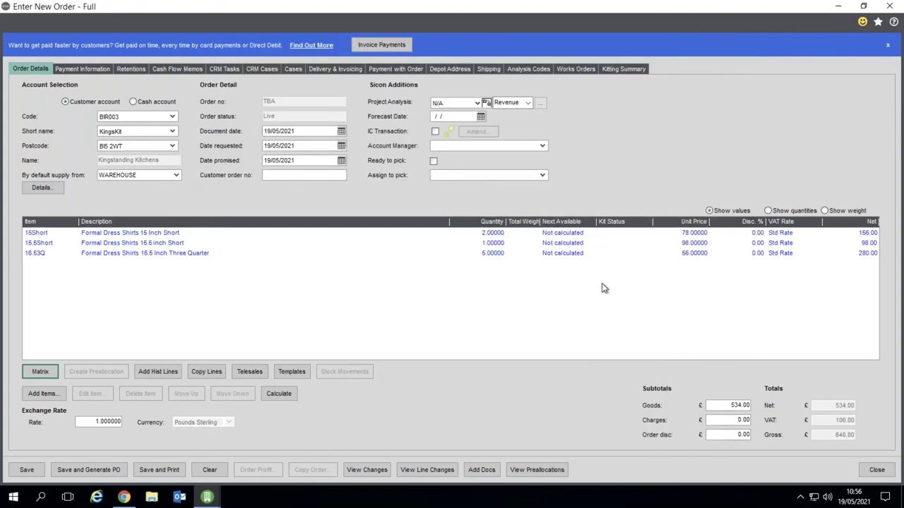